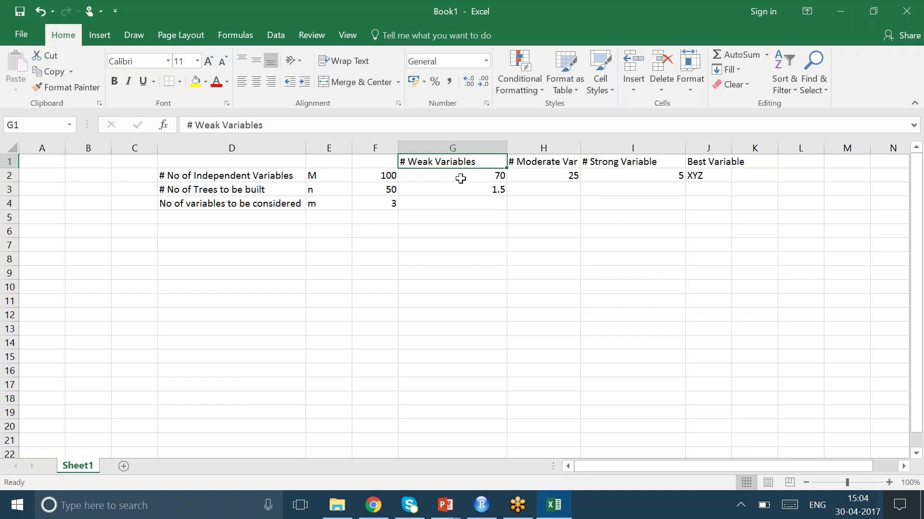
{"action": "left_click", "coordinate": [561, 162]}
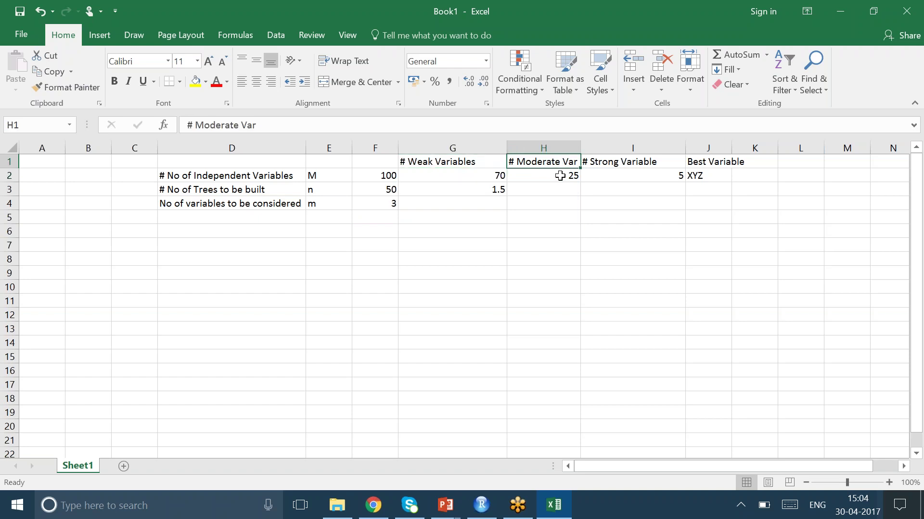
{"action": "left_click", "coordinate": [558, 178]}
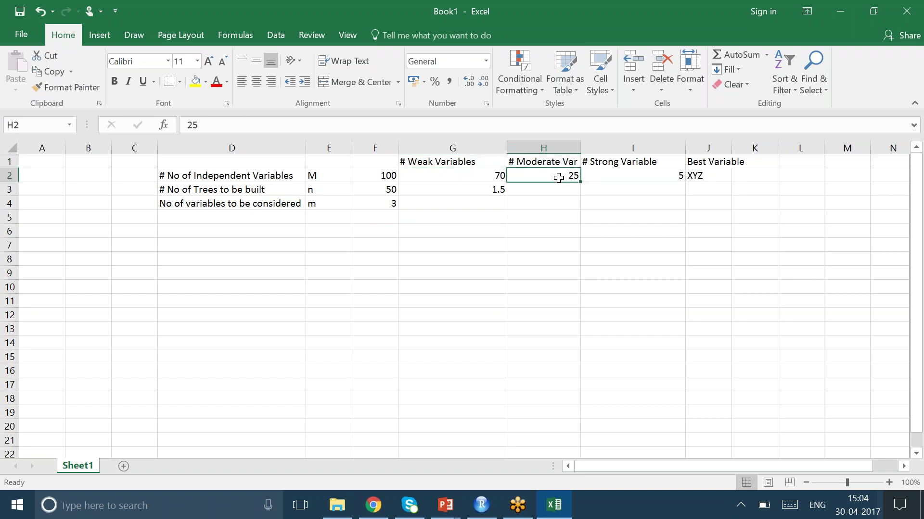
{"action": "left_click", "coordinate": [635, 177]}
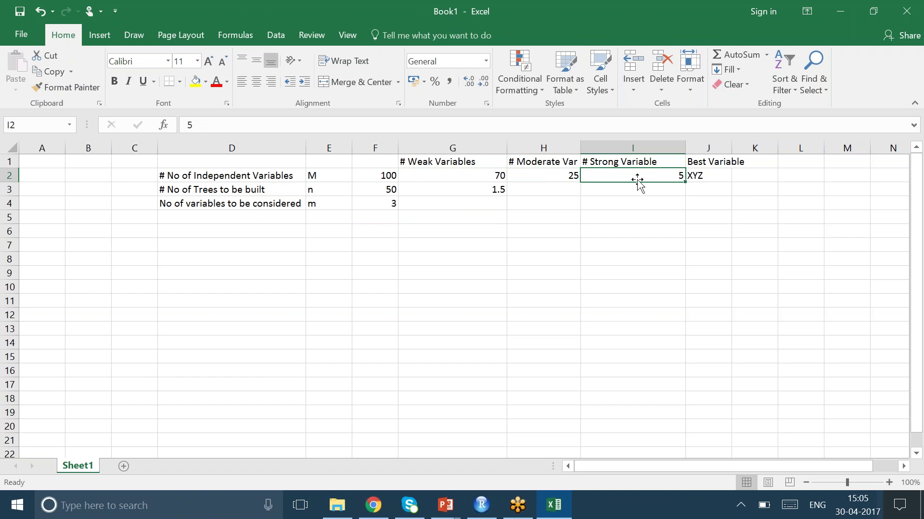
Enter the label "1st Variable Selected" in cell D7.
{"action": "left_click", "coordinate": [263, 247]}
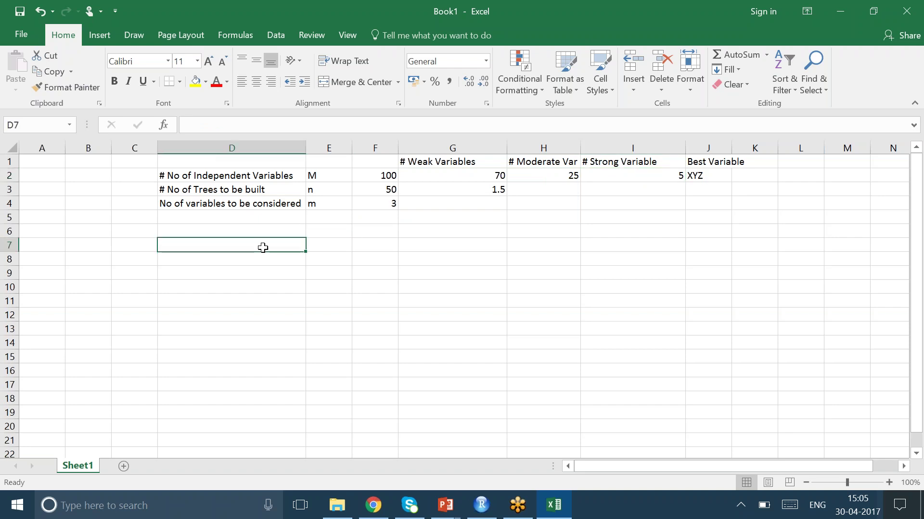
{"action": "type", "text": "1s"}
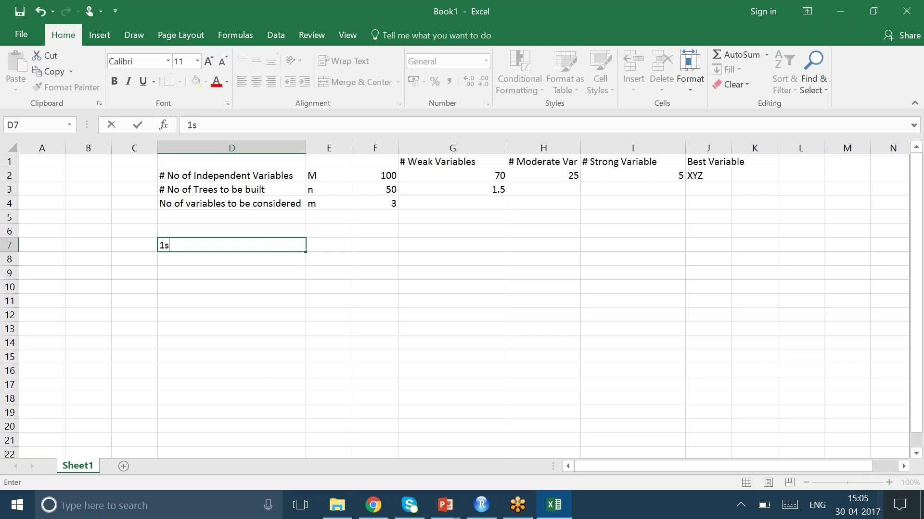
{"action": "type", "text": "t Variable Selected"}
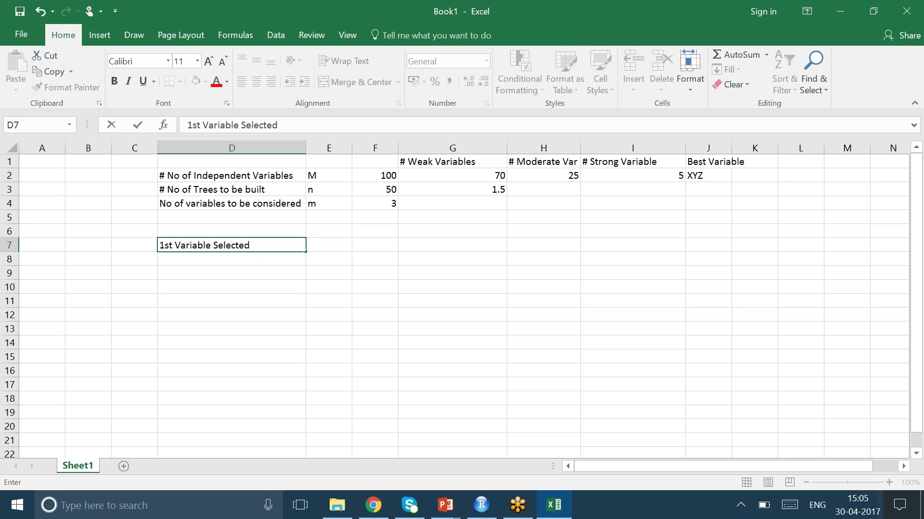
{"action": "key", "text": "Return"}
{"action": "key", "text": "Up"}
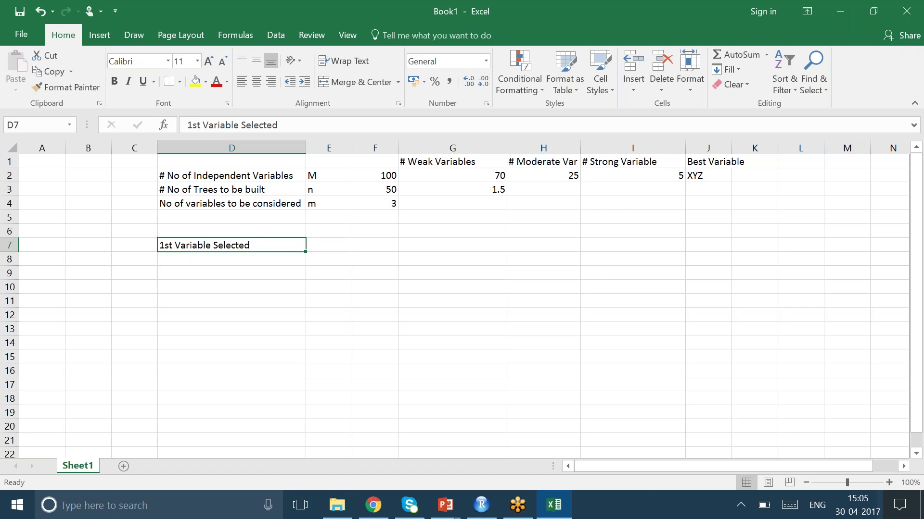
Enter 0.95 in cell E7 as the value for the 1st Variable Selected row.
{"action": "left_click", "coordinate": [329, 245]}
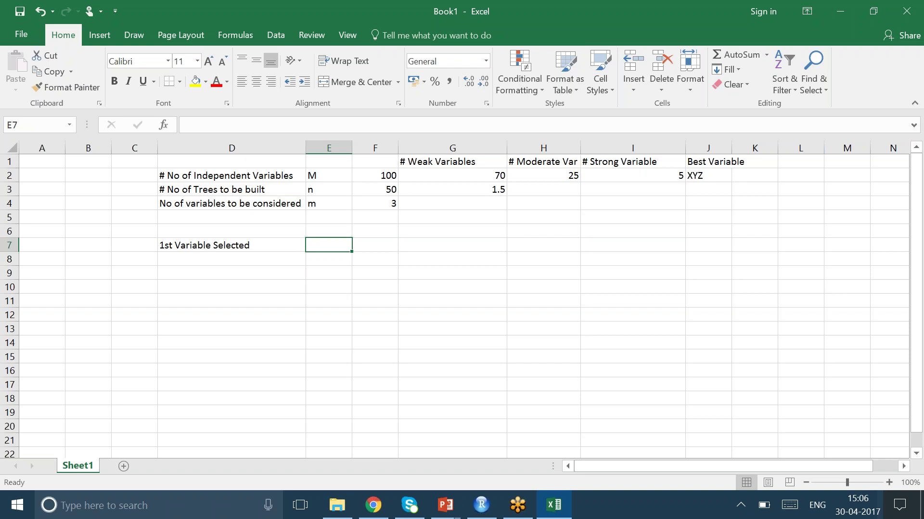
{"action": "key", "text": "Right"}
{"action": "key", "text": "Left"}
{"action": "type", "text": "0.95"}
{"action": "key", "text": "Return"}
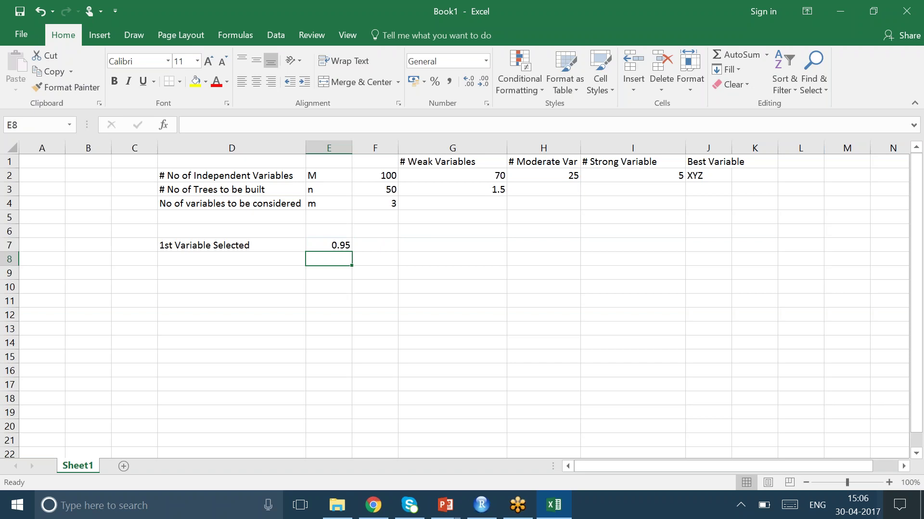
Enter the heading "Probability Strong Variable Not Selected" in cell E6, above the 0.95 value.
{"action": "left_click", "coordinate": [329, 245]}
{"action": "left_click", "coordinate": [329, 231]}
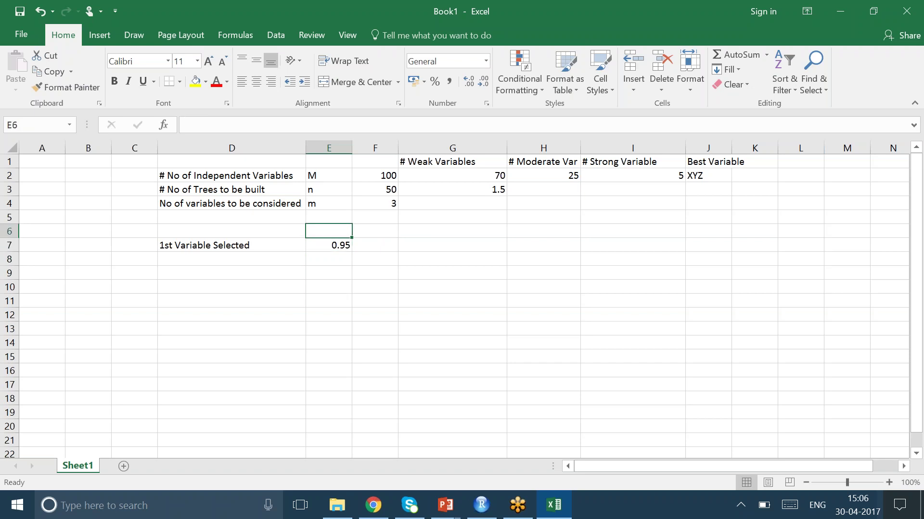
{"action": "type", "text": "Proba"}
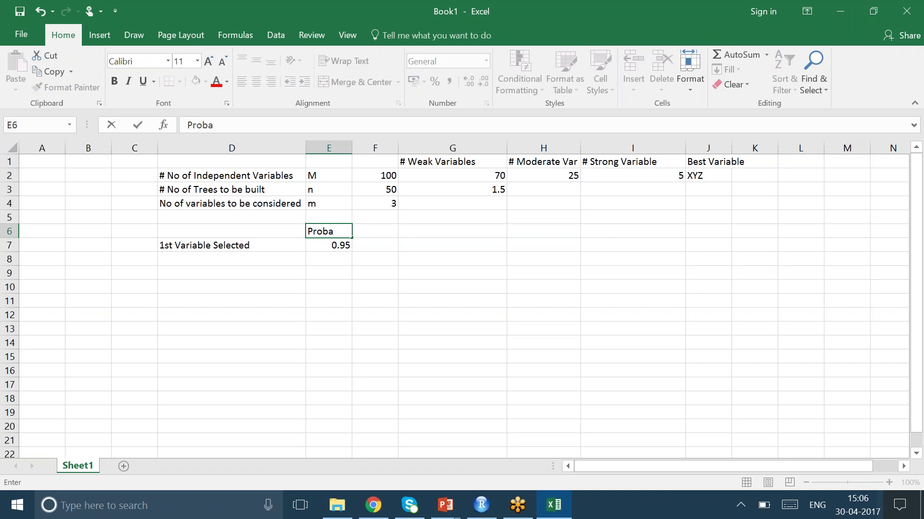
{"action": "type", "text": "bility Stong"}
{"action": "key", "text": "BackSpace"}
{"action": "key", "text": "BackSpace"}
{"action": "key", "text": "BackSpace"}
{"action": "type", "text": "rong "}
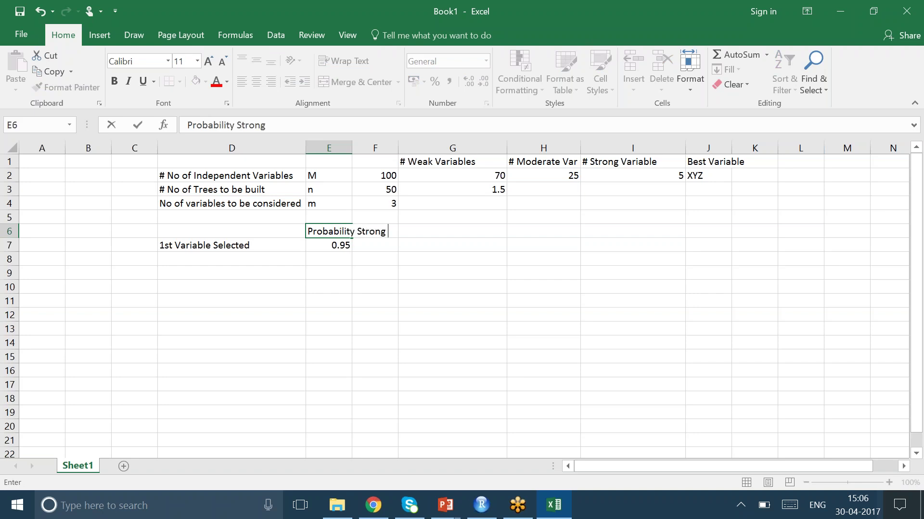
{"action": "type", "text": "Variable Not Selected"}
{"action": "key", "text": "Return"}
{"action": "key", "text": "Up"}
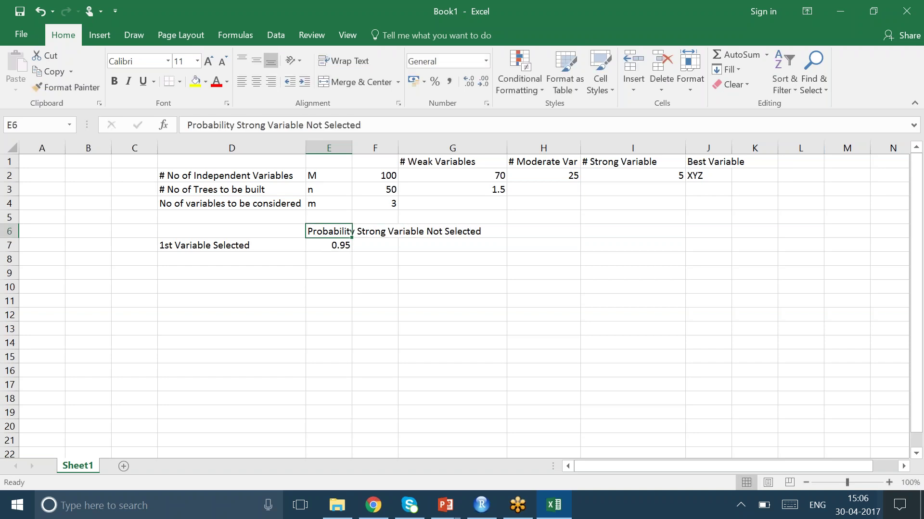
Widen column E to about twice its width and wrap the heading text in cell E6.
{"action": "left_click_drag", "start_coordinate": [352, 148], "coordinate": [399, 153]}
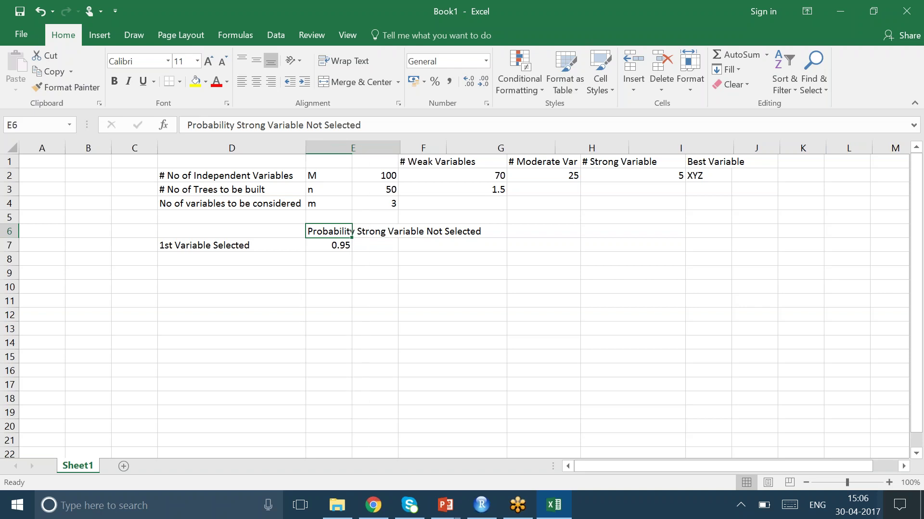
{"action": "left_click", "coordinate": [347, 62]}
{"action": "left_click", "coordinate": [374, 273]}
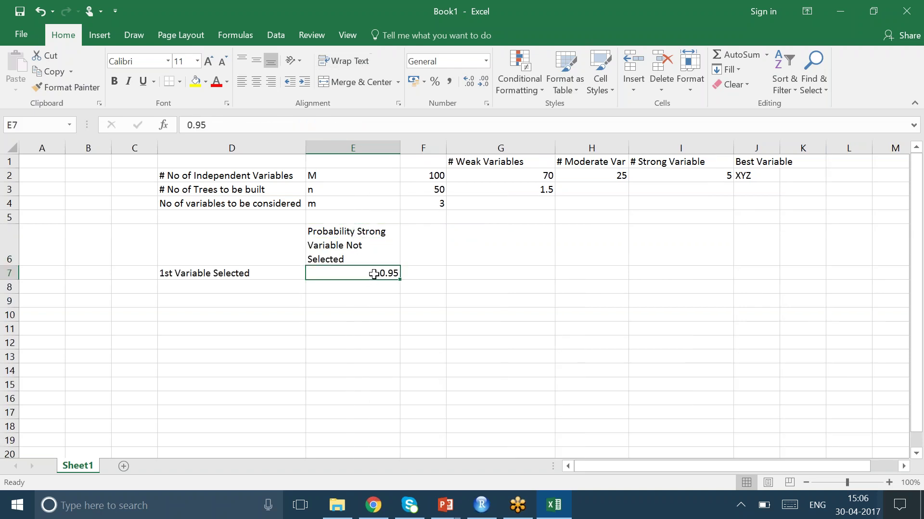
Enter the label "2nd Variable Selected" in cell D8.
{"action": "left_click", "coordinate": [261, 275]}
{"action": "left_click", "coordinate": [249, 287]}
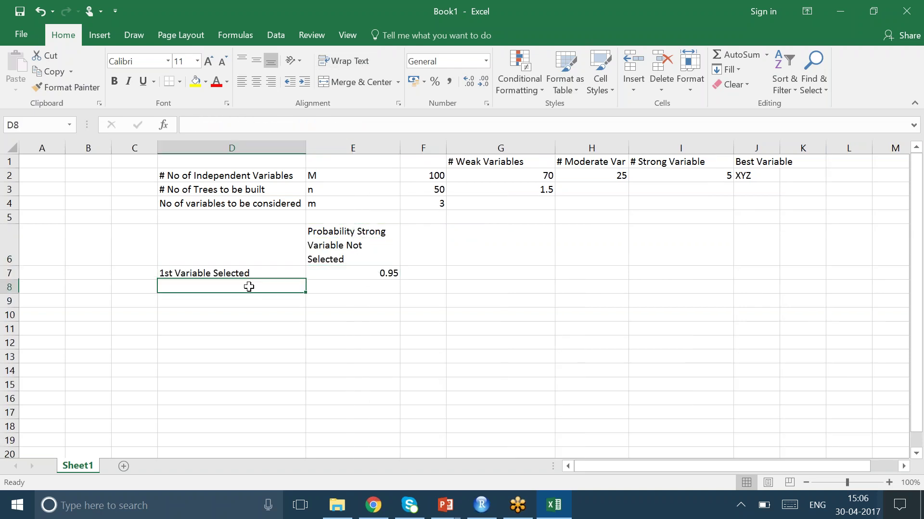
{"action": "type", "text": "2nd Variable Selected"}
{"action": "key", "text": "Return"}
Try to enter the fraction 5/99 in cell F8 of the 2nd Variable Selected row.
{"action": "left_click", "coordinate": [352, 287]}
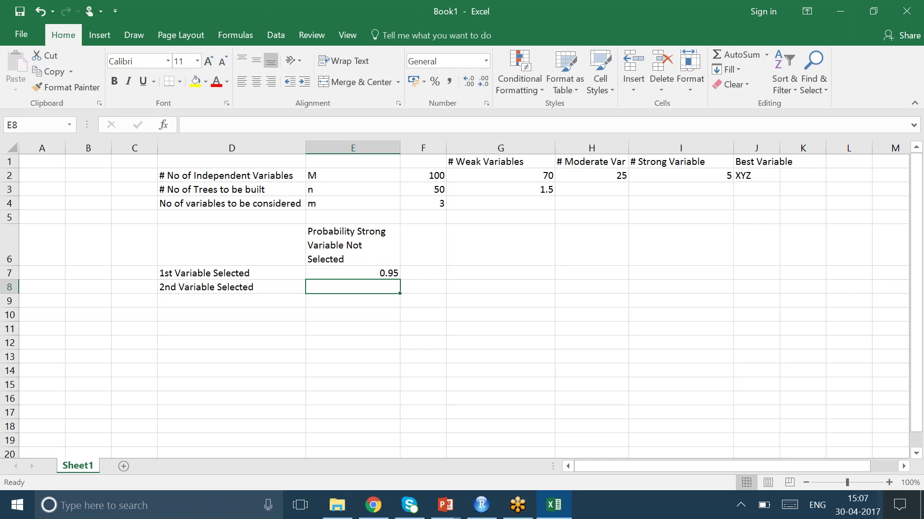
{"action": "left_click", "coordinate": [423, 273]}
{"action": "left_click", "coordinate": [352, 273]}
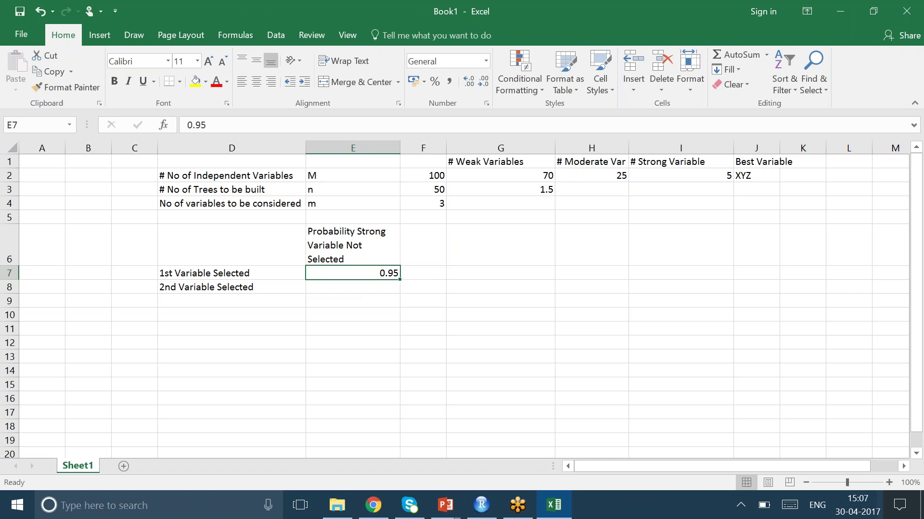
{"action": "left_click", "coordinate": [423, 273]}
{"action": "left_click", "coordinate": [423, 287]}
{"action": "type", "text": "5"}
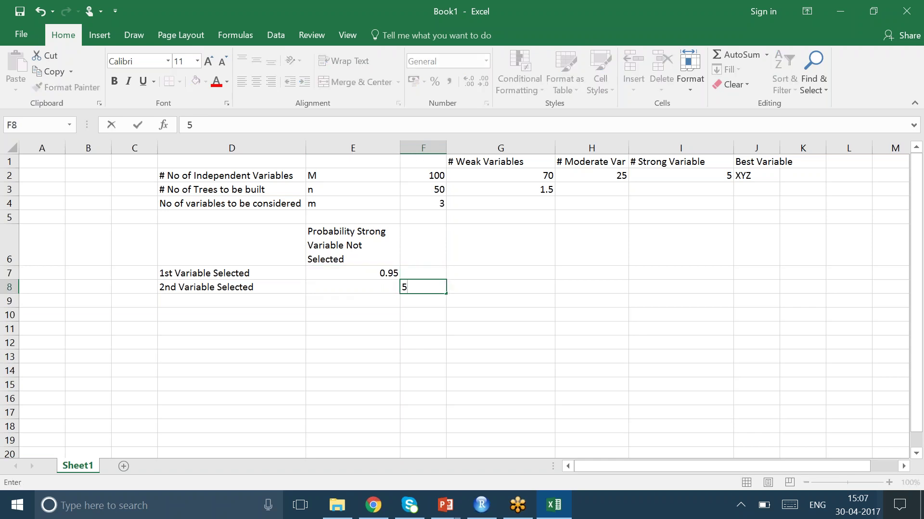
{"action": "type", "text": "/99"}
{"action": "key", "text": "Return"}
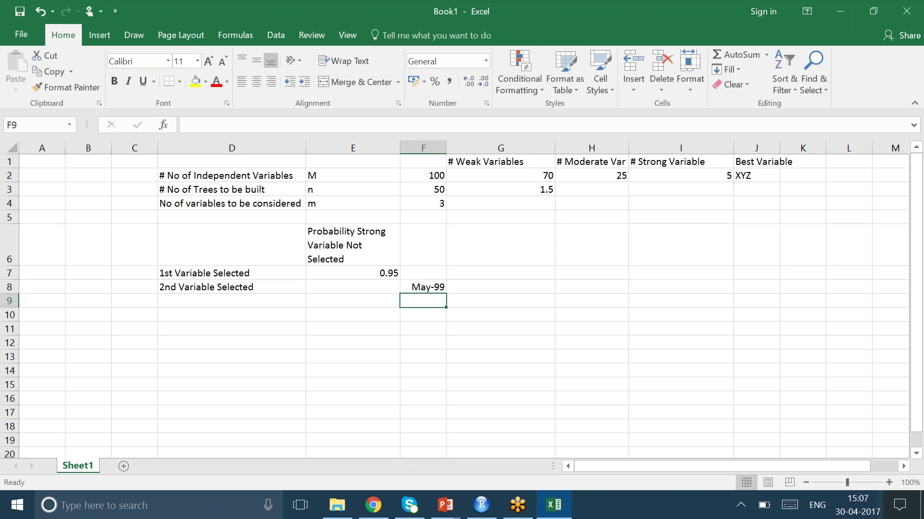
Enter the formula =5/99 in cell F8 and format it in comma style with five decimal places.
{"action": "left_click", "coordinate": [423, 287]}
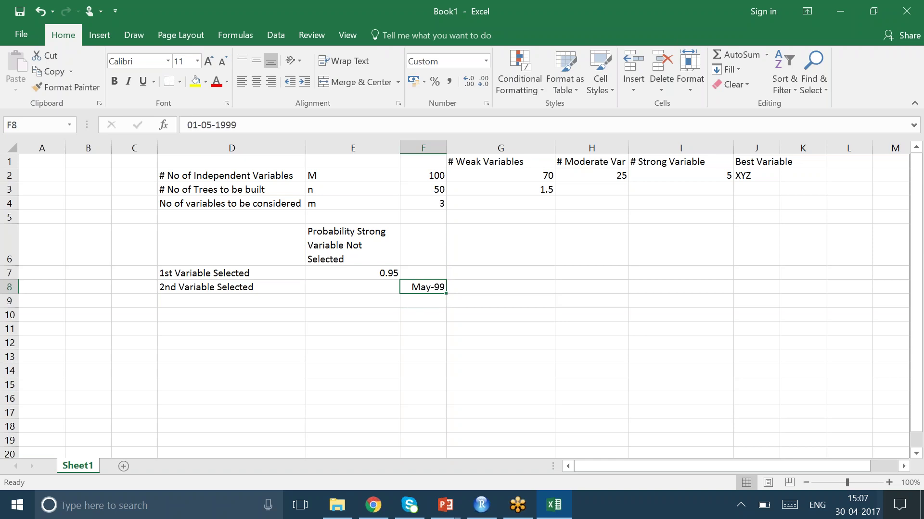
{"action": "type", "text": "=5/99"}
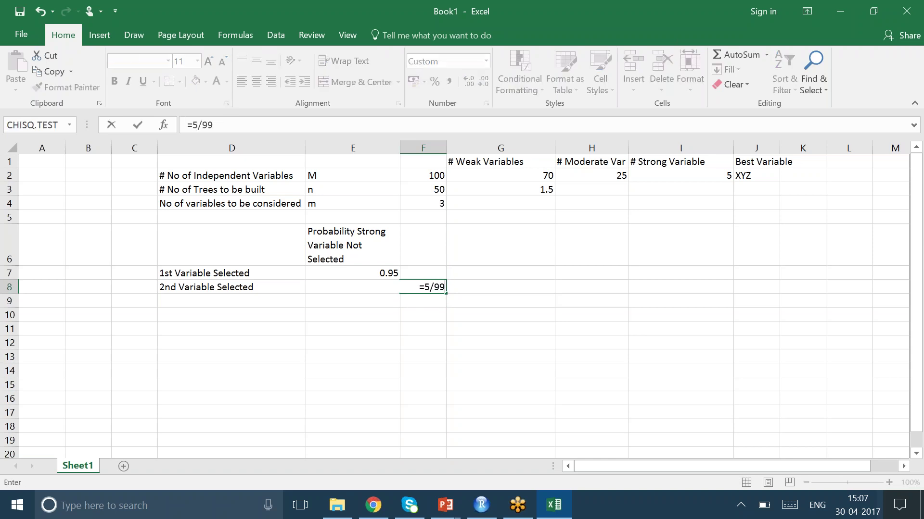
{"action": "key", "text": "ctrl+Return"}
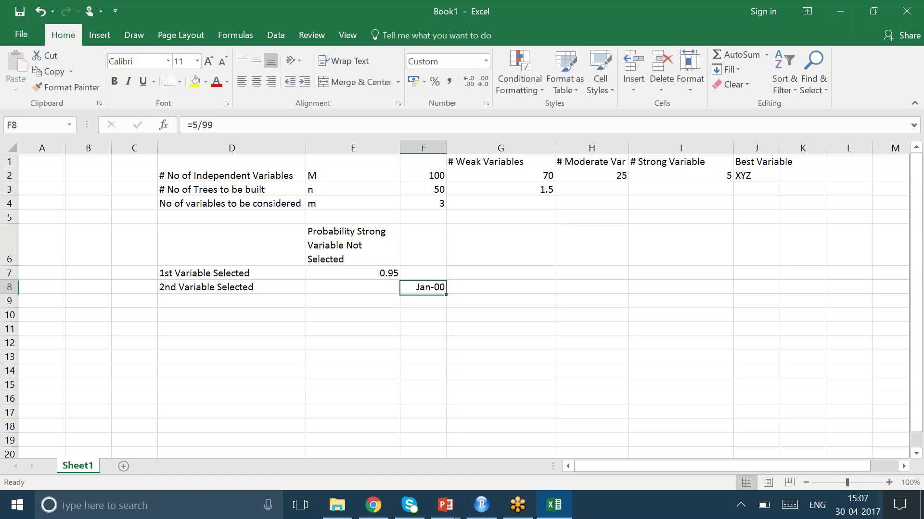
{"action": "left_click", "coordinate": [448, 83]}
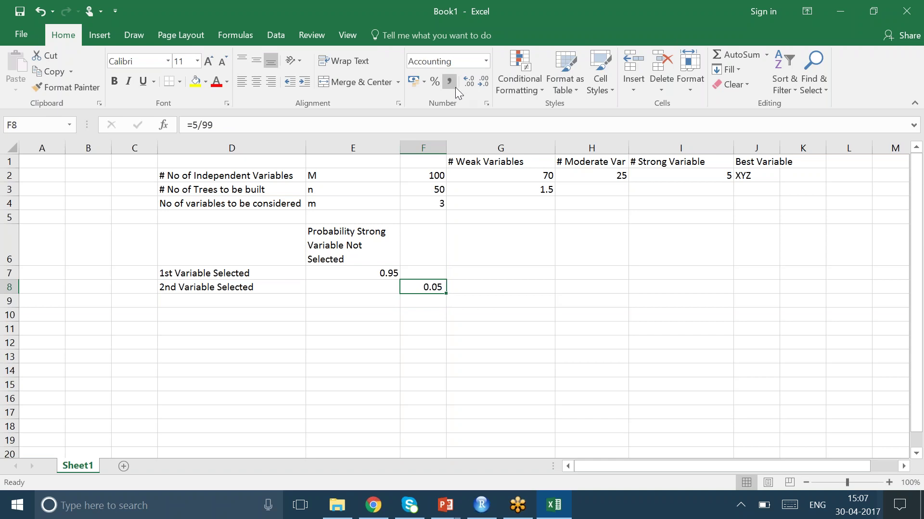
{"action": "left_click", "coordinate": [469, 84]}
{"action": "left_click", "coordinate": [471, 85]}
{"action": "left_click", "coordinate": [470, 85]}
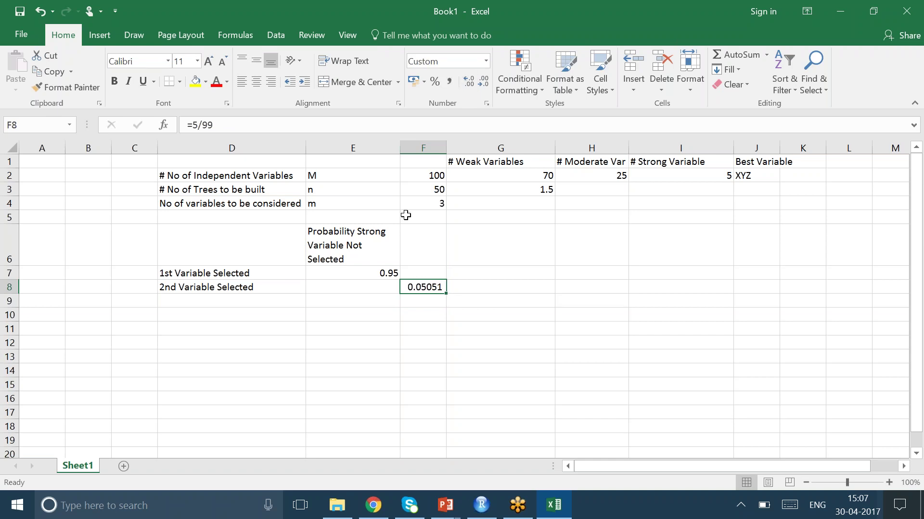
Calculate the 2nd variable's probability in cell E8 as 1 minus cell F8.
{"action": "left_click", "coordinate": [373, 291]}
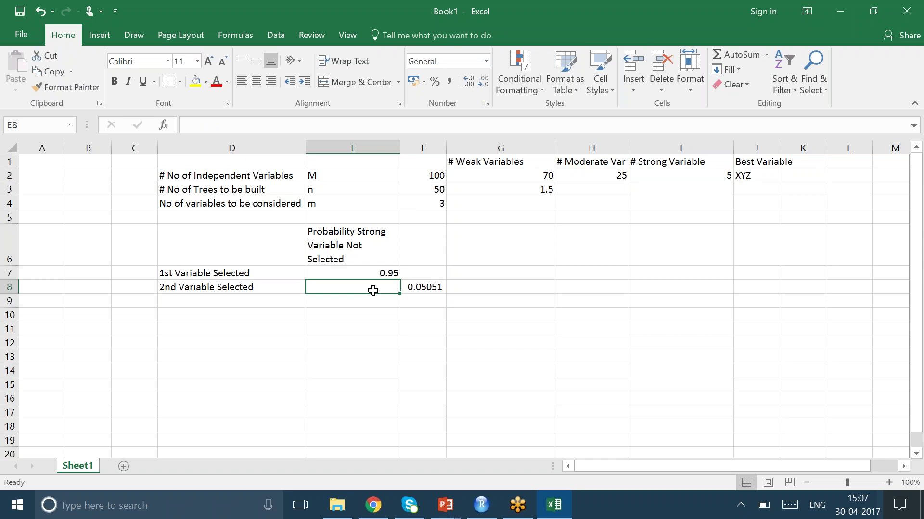
{"action": "type", "text": "=1-"}
{"action": "key", "text": "Right"}
{"action": "key", "text": "Return"}
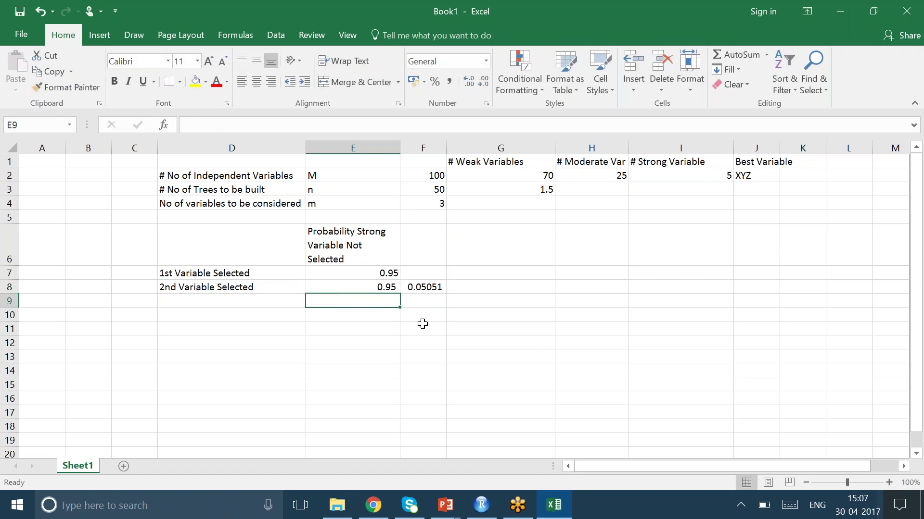
Enter the label "3rd Variable Selected" in cell D9.
{"action": "left_click", "coordinate": [270, 286]}
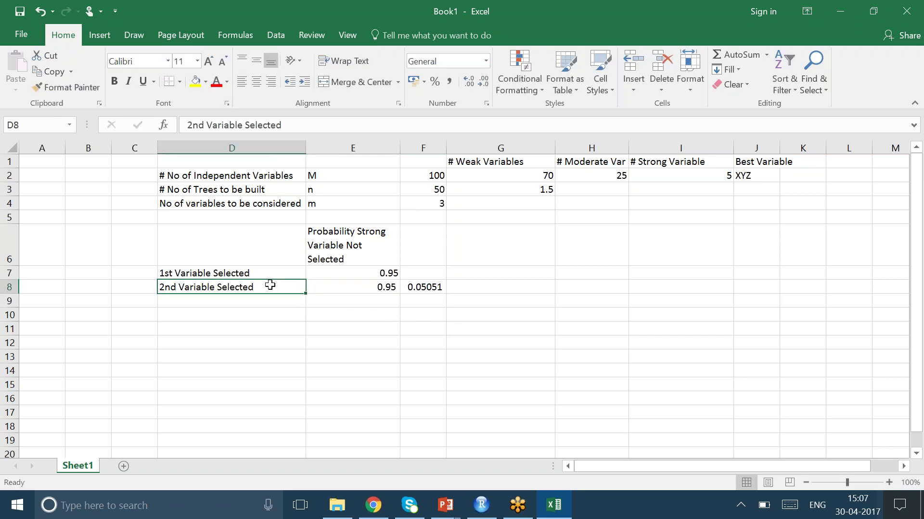
{"action": "key", "text": "Down"}
{"action": "type", "text": "3r"}
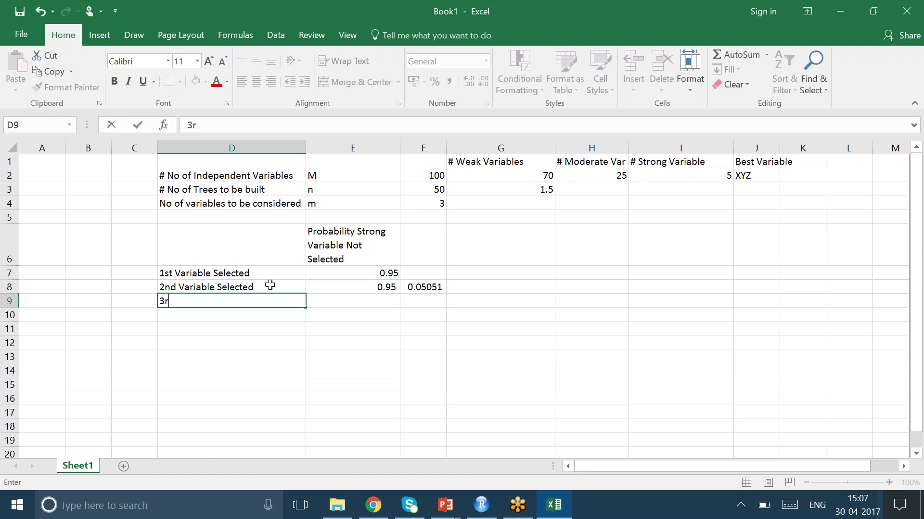
{"action": "type", "text": "d Variable"}
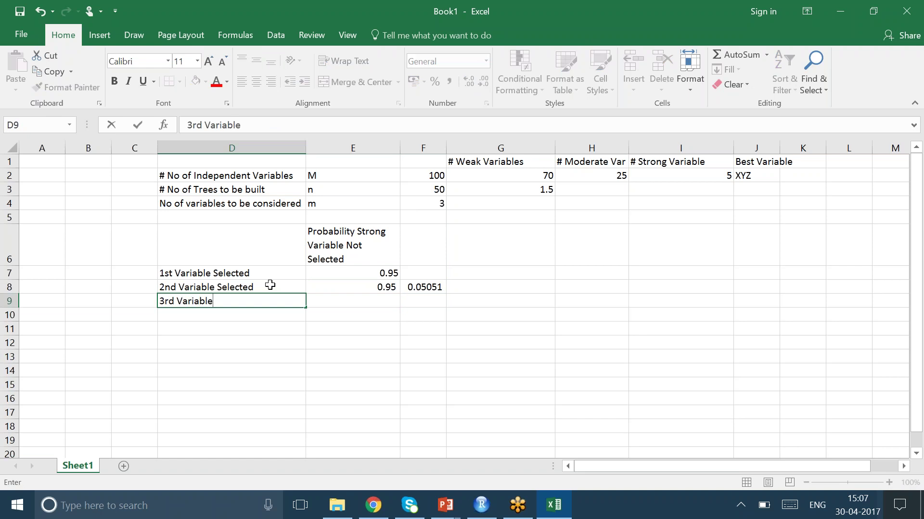
{"action": "type", "text": " Selected"}
{"action": "key", "text": "ctrl+Return"}
Enter the formula =5/98 in cell F9 of the 3rd Variable Selected row.
{"action": "key", "text": "Right"}
{"action": "key", "text": "Right"}
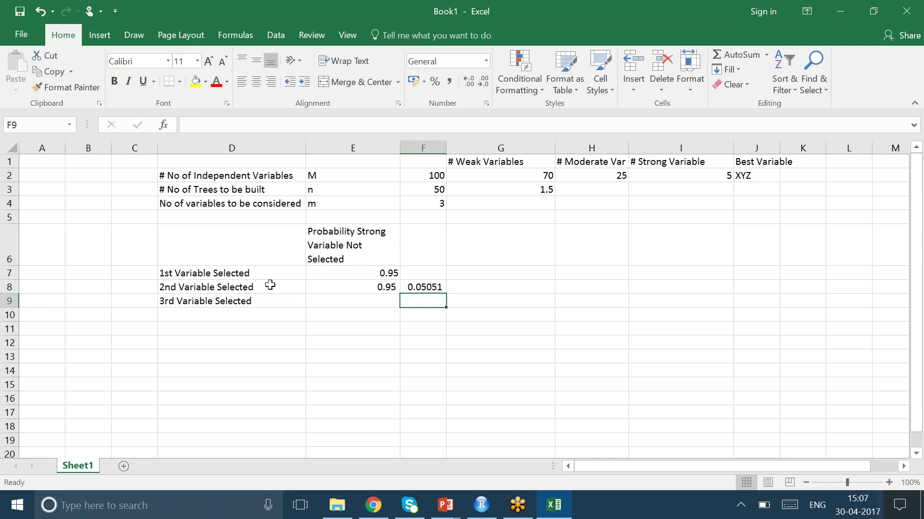
{"action": "type", "text": "=5/98"}
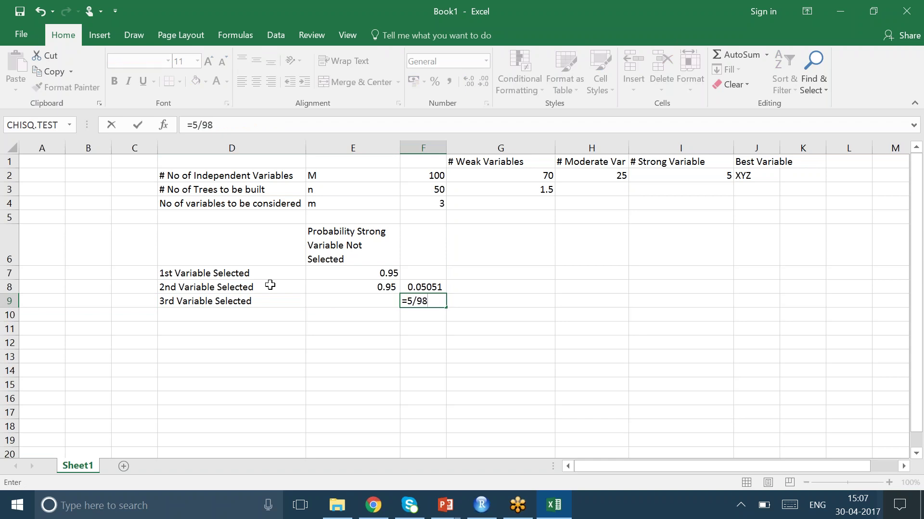
{"action": "key", "text": "Return"}
Calculate the 3rd variable's probability in cell E9 as 1 minus cell F9, formatted in comma style.
{"action": "key", "text": "Up"}
{"action": "key", "text": "Left"}
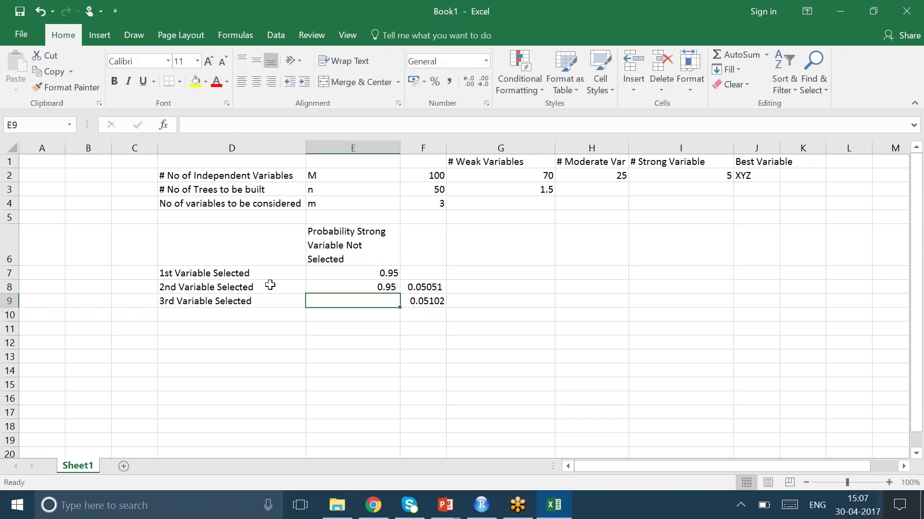
{"action": "type", "text": "=1-"}
{"action": "key", "text": "Right"}
{"action": "key", "text": "Return"}
{"action": "key", "text": "Up"}
{"action": "left_click", "coordinate": [448, 85]}
Enter the label "All 3 attempts" in cell D10 below the 3rd Variable Selected row.
{"action": "left_click", "coordinate": [235, 328]}
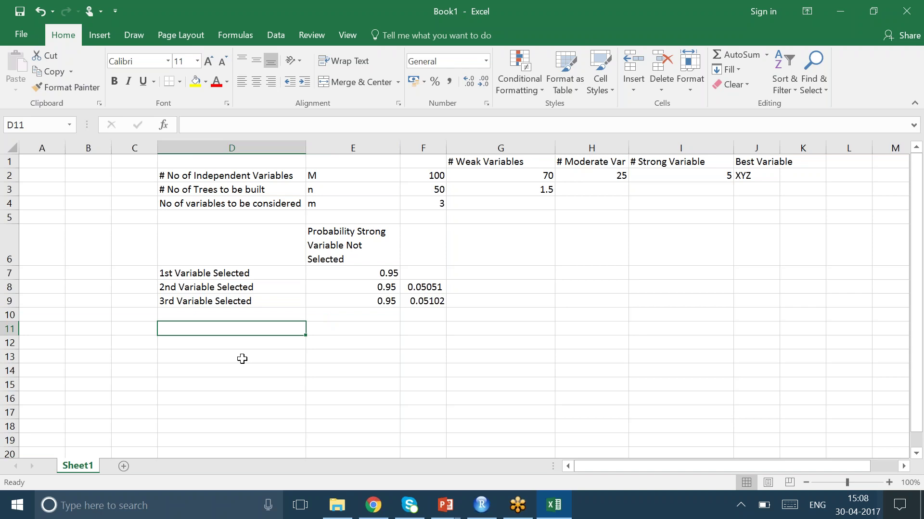
{"action": "key", "text": "F2"}
{"action": "key", "text": "Escape"}
{"action": "key", "text": "Up"}
{"action": "type", "text": "All "}
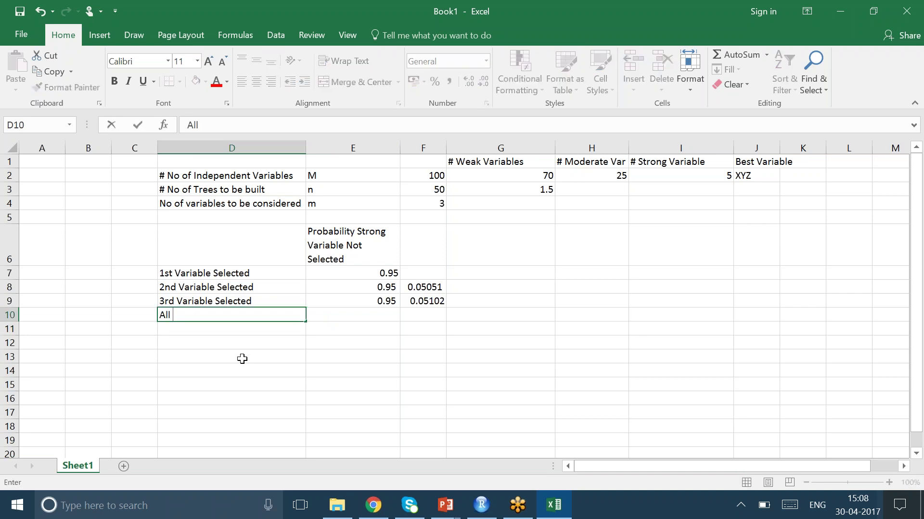
{"action": "type", "text": "3 attempts"}
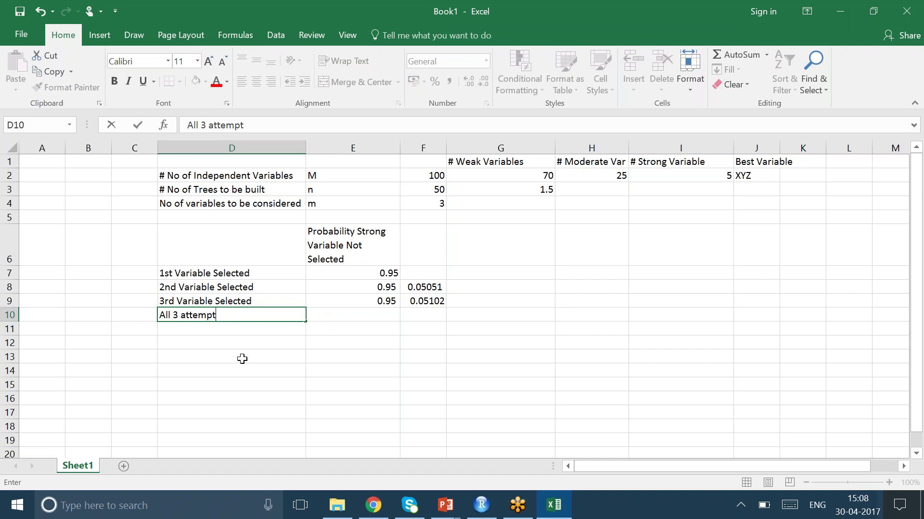
{"action": "key", "text": "Tab"}
Calculate the combined probability for all 3 attempts in cell E10 with the formula =E7*E8*E9.
{"action": "type", "text": "="}
{"action": "key", "text": "Up"}
{"action": "key", "text": "Up"}
{"action": "key", "text": "Up"}
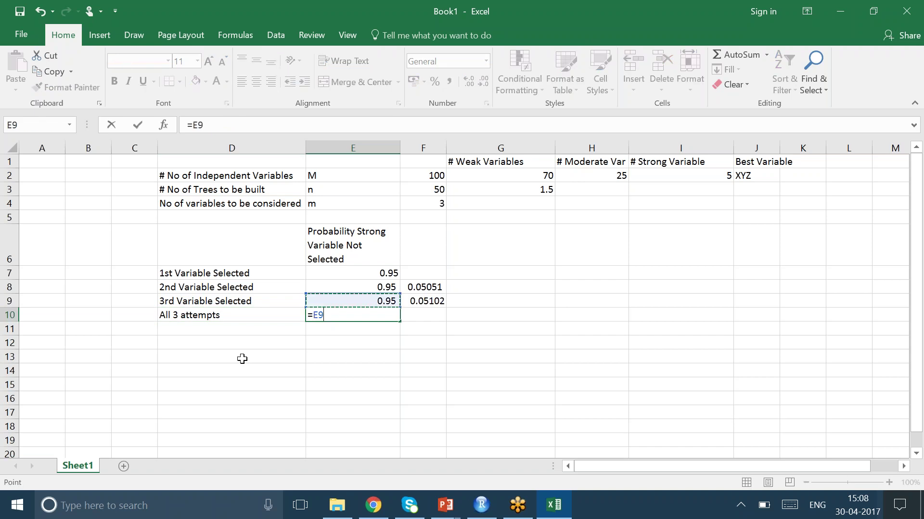
{"action": "type", "text": "*"}
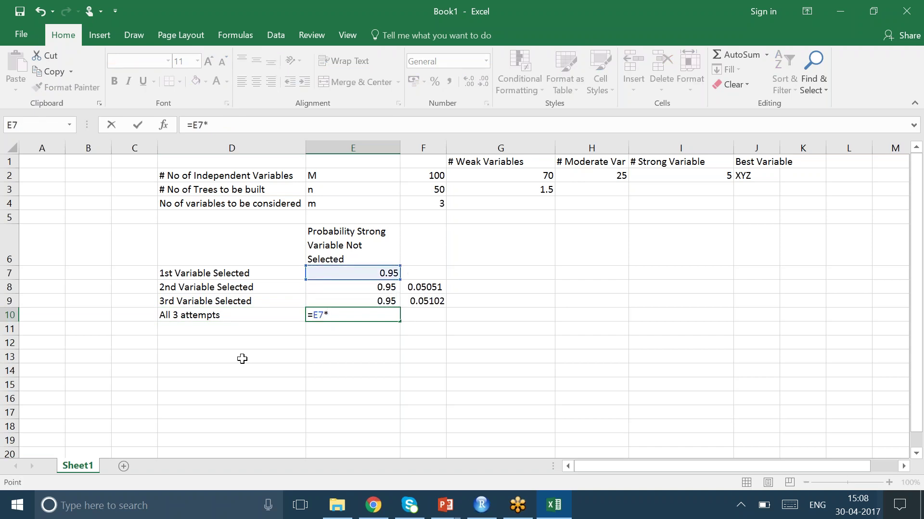
{"action": "key", "text": "Up"}
{"action": "key", "text": "Up"}
{"action": "type", "text": "*"}
{"action": "key", "text": "Up"}
{"action": "key", "text": "Return"}
Format the combined probability in cell E10 in comma style with three decimal places.
{"action": "key", "text": "Up"}
{"action": "key", "text": "Right"}
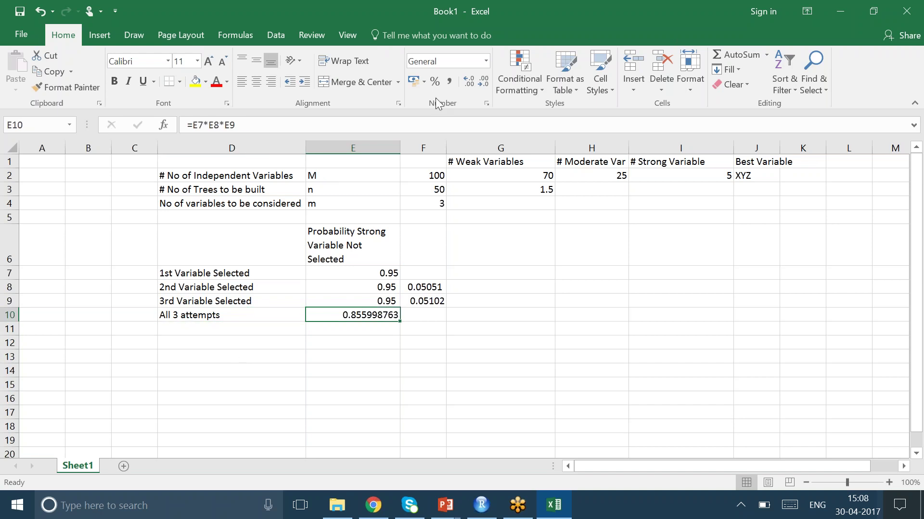
{"action": "left_click", "coordinate": [450, 80]}
{"action": "left_click", "coordinate": [469, 82]}
{"action": "left_click", "coordinate": [435, 205]}
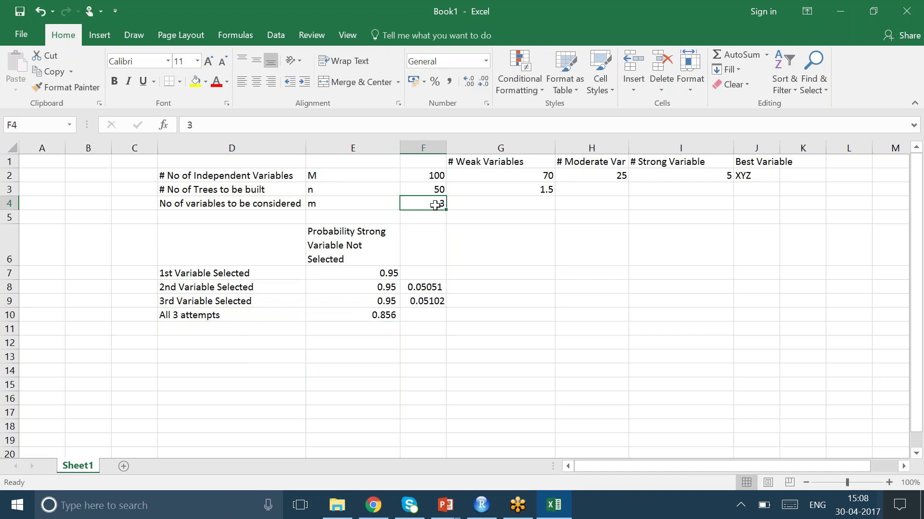
{"action": "key", "text": "Down"}
{"action": "key", "text": "Down"}
{"action": "key", "text": "Down"}
{"action": "key", "text": "Down"}
{"action": "key", "text": "Down"}
{"action": "key", "text": "Down"}
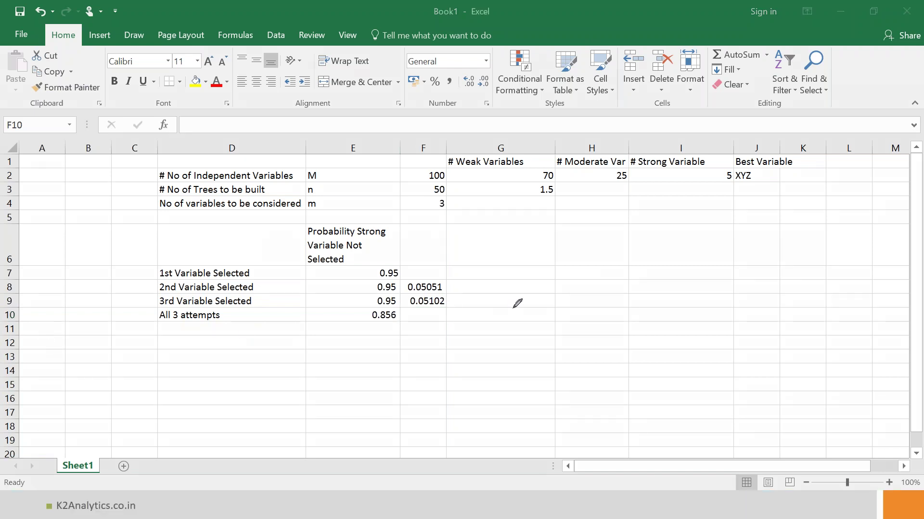
Sketch a box with two branches and a small oval beside the table, and circle the combined probability in cell E10.
{"action": "mouse_move", "coordinate": [551, 274]}
{"action": "left_mouse_down"}
{"action": "mouse_move", "coordinate": [550, 262]}
{"action": "mouse_move", "coordinate": [596, 262]}
{"action": "mouse_move", "coordinate": [552, 292]}
{"action": "mouse_move", "coordinate": [530, 347]}
{"action": "left_mouse_up"}
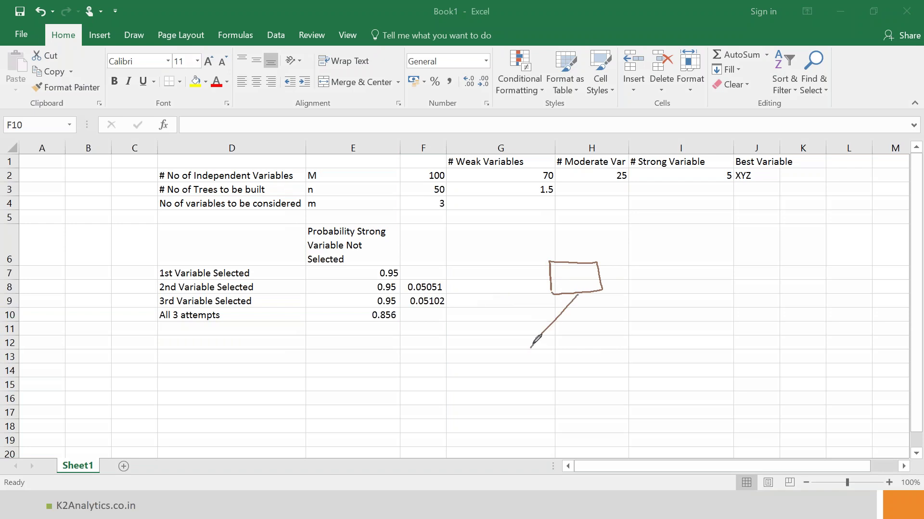
{"action": "left_click_drag", "start_coordinate": [577, 295], "coordinate": [623, 345]}
{"action": "mouse_move", "coordinate": [571, 317]}
{"action": "left_mouse_down"}
{"action": "mouse_move", "coordinate": [587, 313]}
{"action": "mouse_move", "coordinate": [570, 312]}
{"action": "mouse_move", "coordinate": [577, 317]}
{"action": "left_mouse_up"}
{"action": "mouse_move", "coordinate": [404, 314]}
{"action": "left_mouse_down"}
{"action": "mouse_move", "coordinate": [370, 306]}
{"action": "mouse_move", "coordinate": [395, 328]}
{"action": "mouse_move", "coordinate": [410, 321]}
{"action": "mouse_move", "coordinate": [407, 308]}
{"action": "left_mouse_up"}
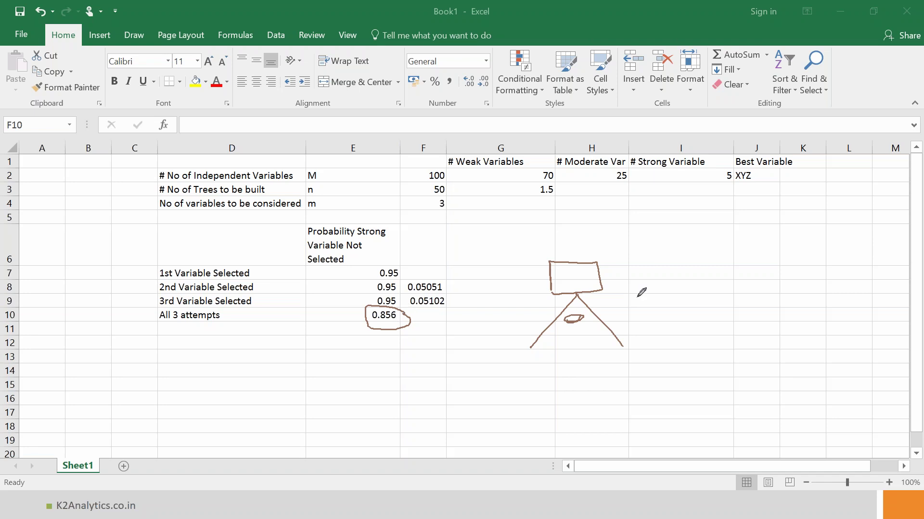
Handwrite 97 beside the number of variables to be considered, circle the value in F4 and link the two with a line.
{"action": "mouse_move", "coordinate": [493, 206]}
{"action": "left_mouse_down"}
{"action": "mouse_move", "coordinate": [496, 220]}
{"action": "mouse_move", "coordinate": [511, 204]}
{"action": "mouse_move", "coordinate": [506, 220]}
{"action": "mouse_move", "coordinate": [518, 210]}
{"action": "left_mouse_up"}
{"action": "mouse_move", "coordinate": [455, 197]}
{"action": "left_mouse_down"}
{"action": "mouse_move", "coordinate": [432, 197]}
{"action": "mouse_move", "coordinate": [442, 211]}
{"action": "mouse_move", "coordinate": [460, 193]}
{"action": "left_mouse_up"}
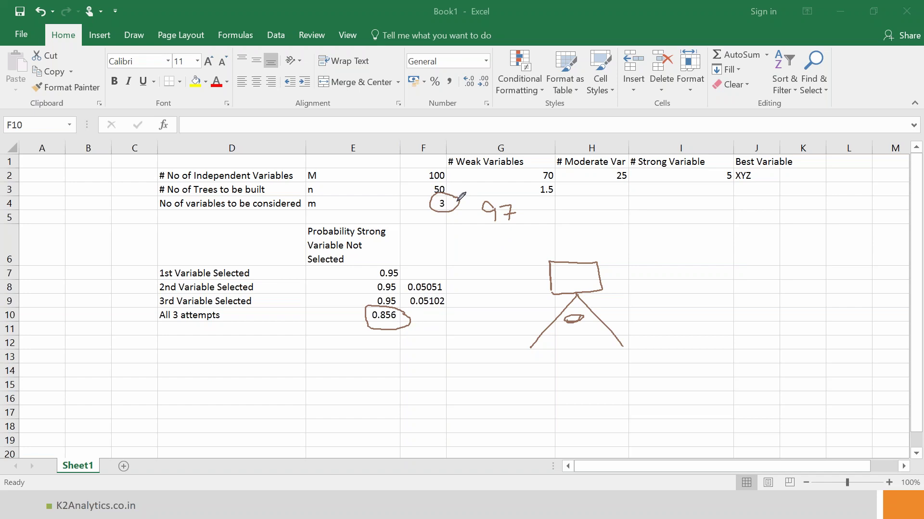
{"action": "left_click_drag", "start_coordinate": [450, 203], "coordinate": [482, 208]}
Switch to the PowerPoint slide show at the "RF Algorithm... contd" slide and activate the pen for annotating.
{"action": "key", "text": "alt+Tab"}
{"action": "key", "text": "alt+Tab"}
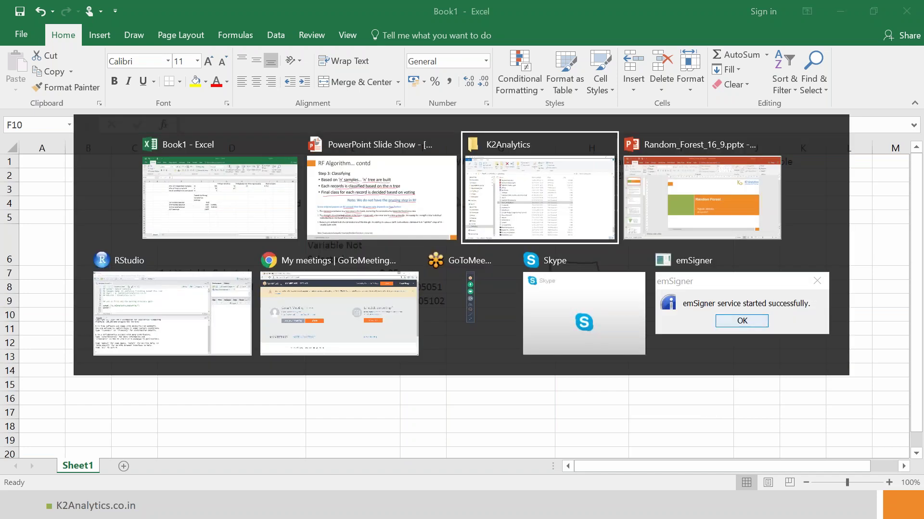
{"action": "key", "text": "alt+Tab"}
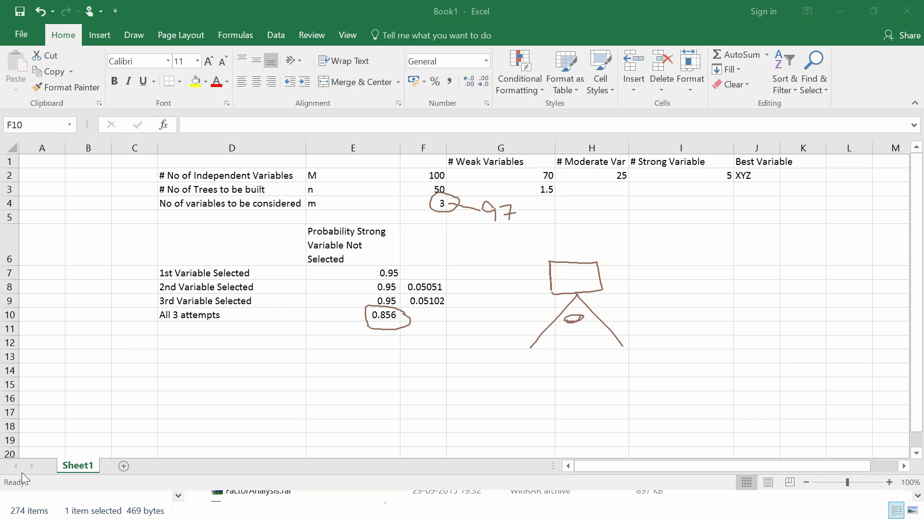
{"action": "key", "text": "alt+Tab"}
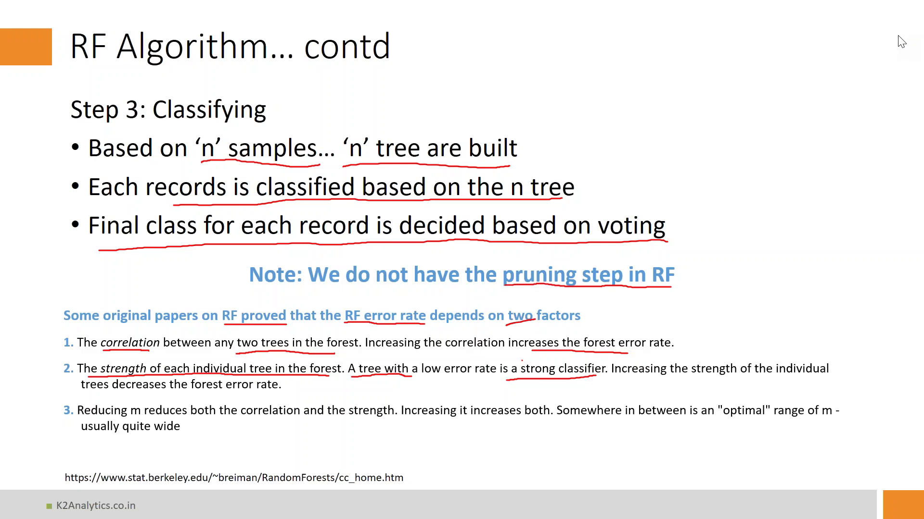
{"action": "key", "text": "ctrl+p"}
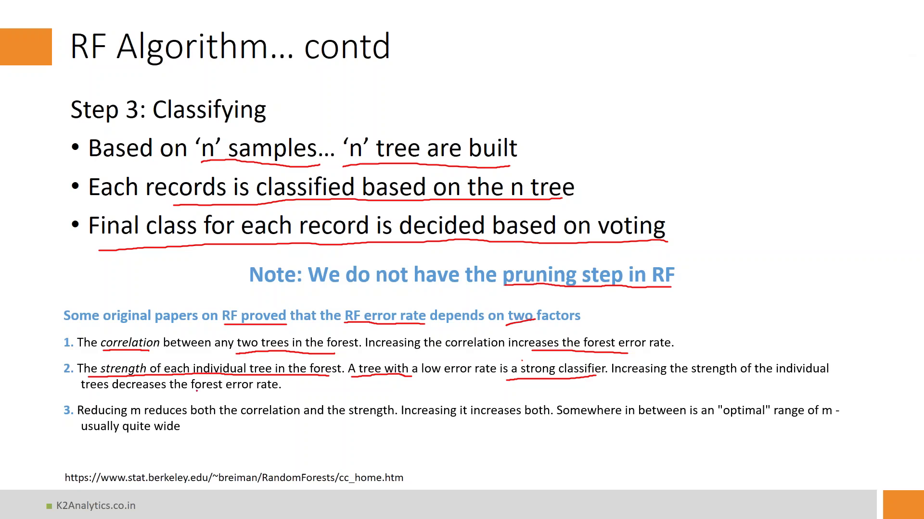